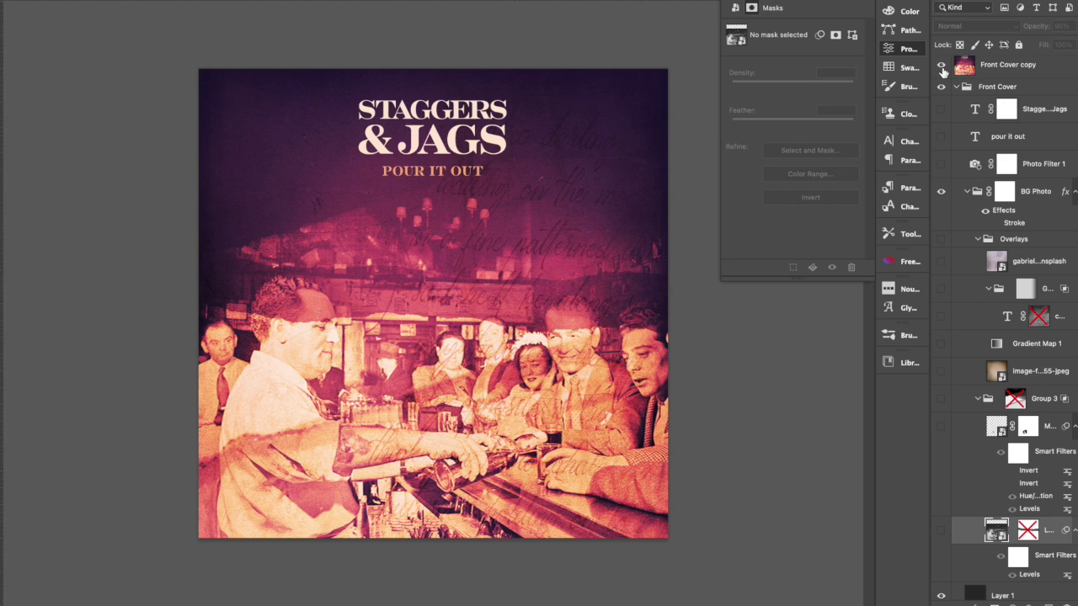
Step: Hide the Front Cover copy composite and reveal the grayscale vintage bar photo from Group 3
click(942, 67)
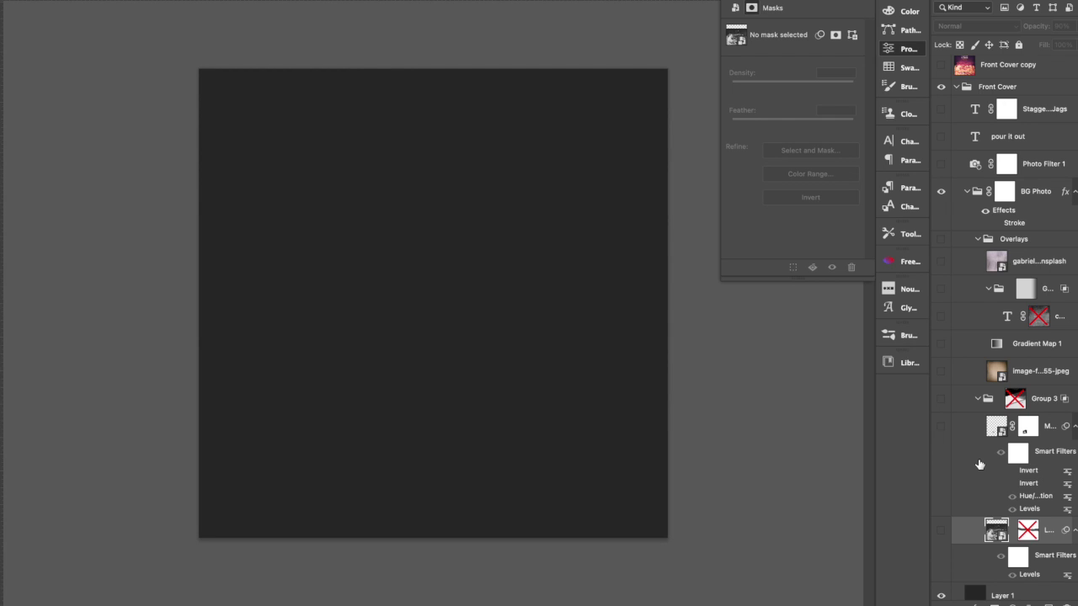
click(940, 535)
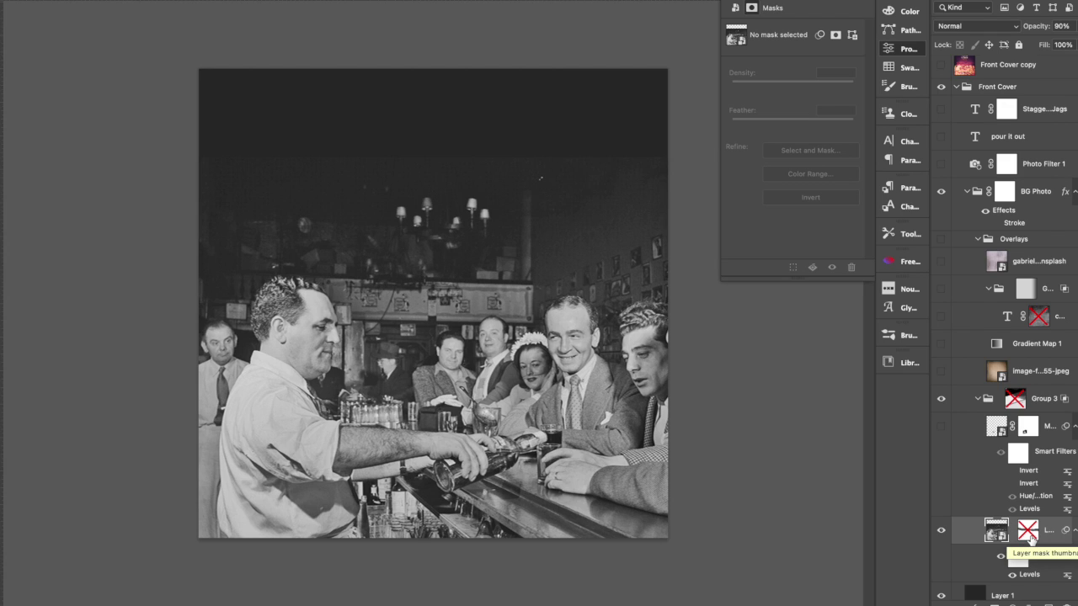
Step: Re-enable the bar photo's layer mask and adjust its Levels smart filter inputs to 0 and 246
shift+click(1028, 536)
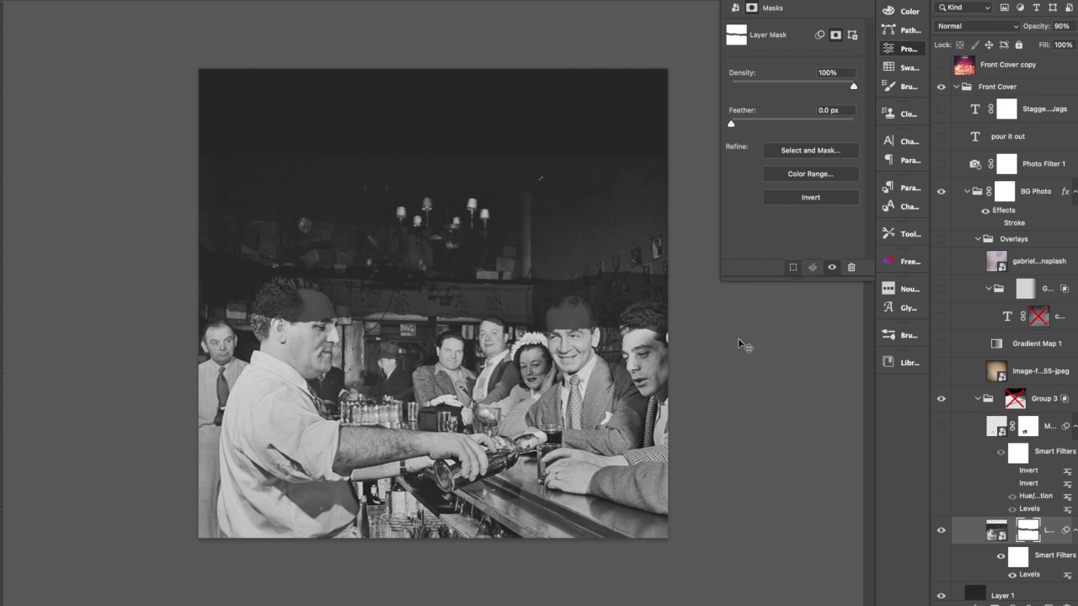
double_click(1029, 574)
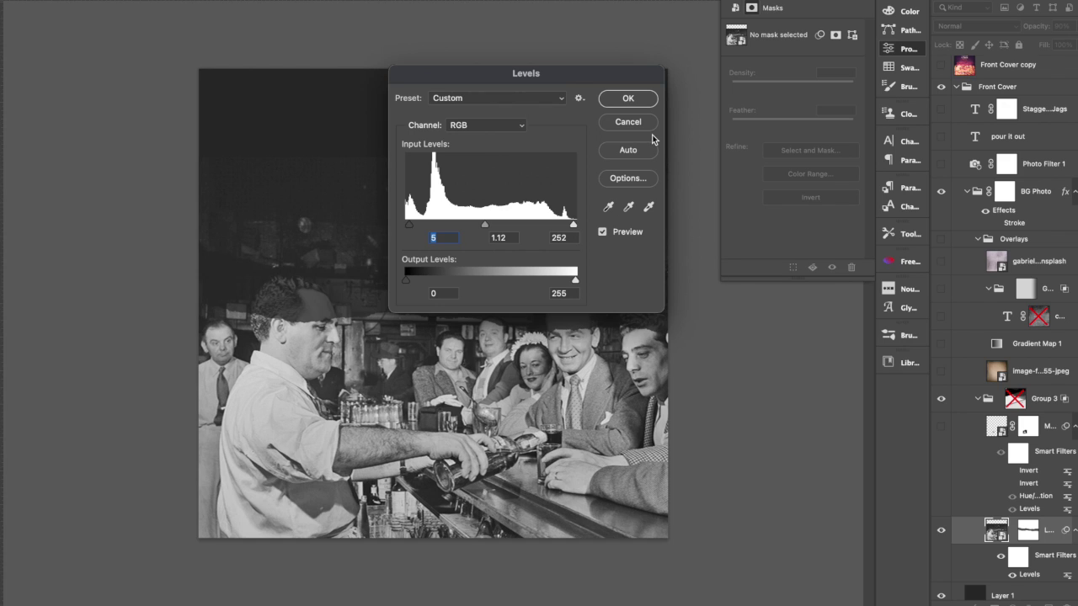
mouse_move(410, 226)
mouse_down()
mouse_move(401, 233)
mouse_move(411, 230)
mouse_up()
drag(573, 226, 572, 230)
key(Return)
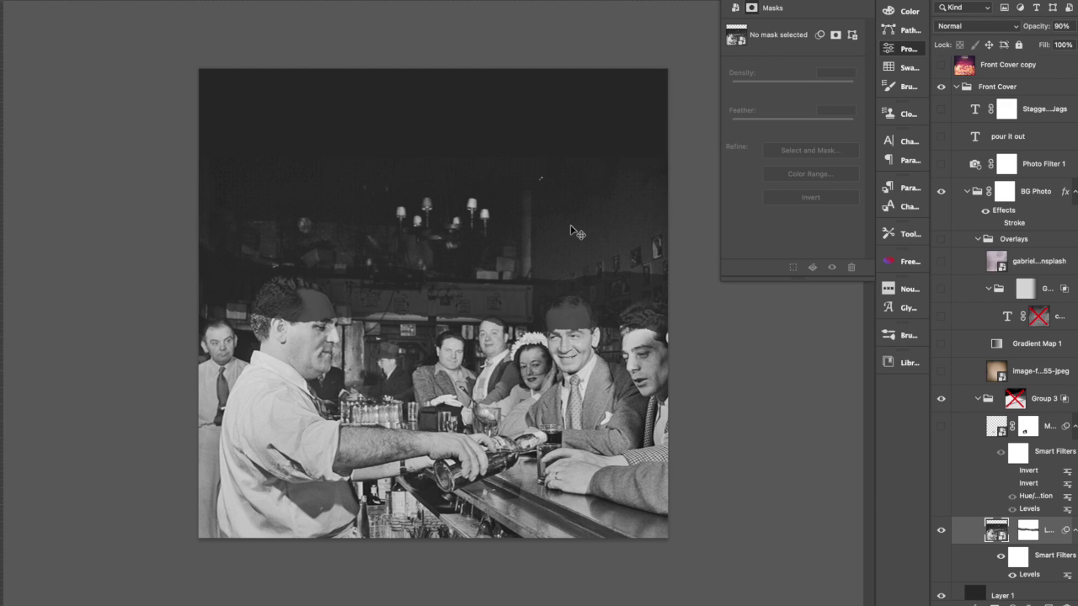
Step: Show the Vivid Light 60% tattoo layer on the bartender's forearm and compare with it off
click(939, 428)
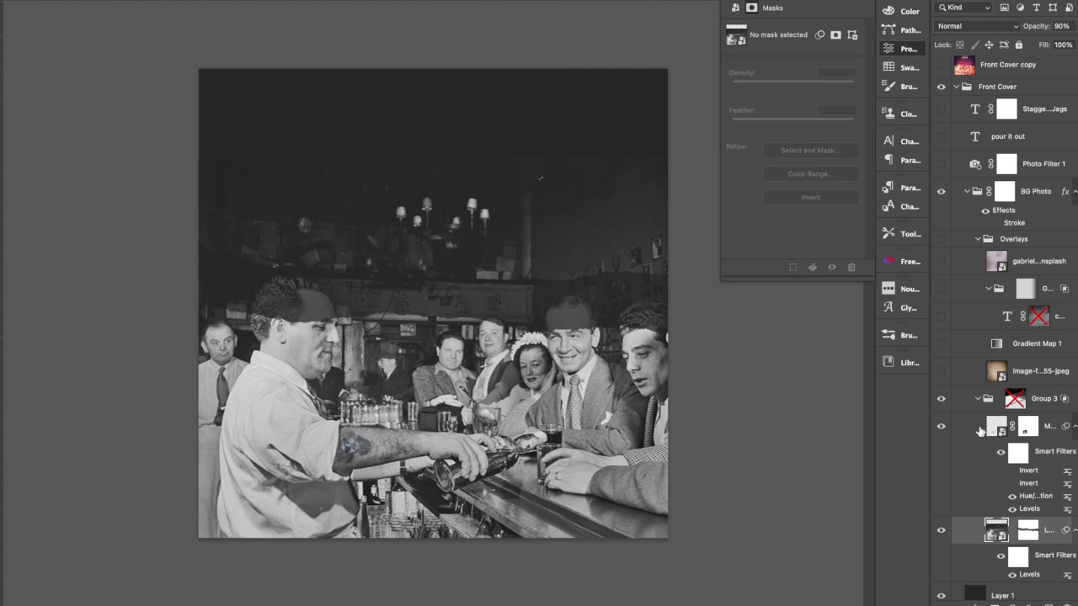
click(980, 432)
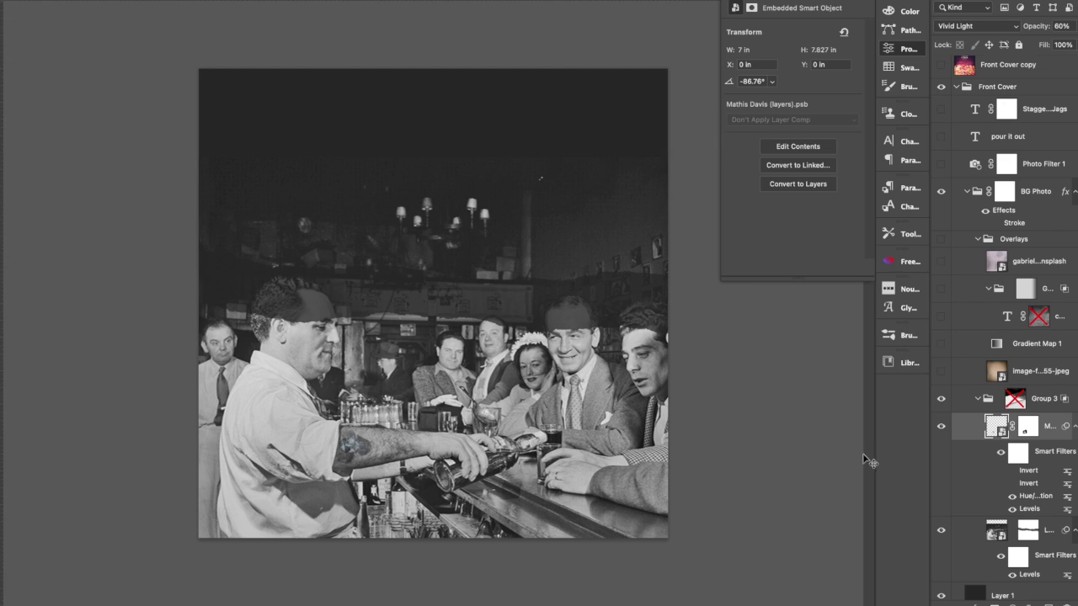
click(942, 427)
click(943, 429)
Step: Enable Group 3's mask to darken the photo's top and show the sepia texture layer
shift+click(1017, 403)
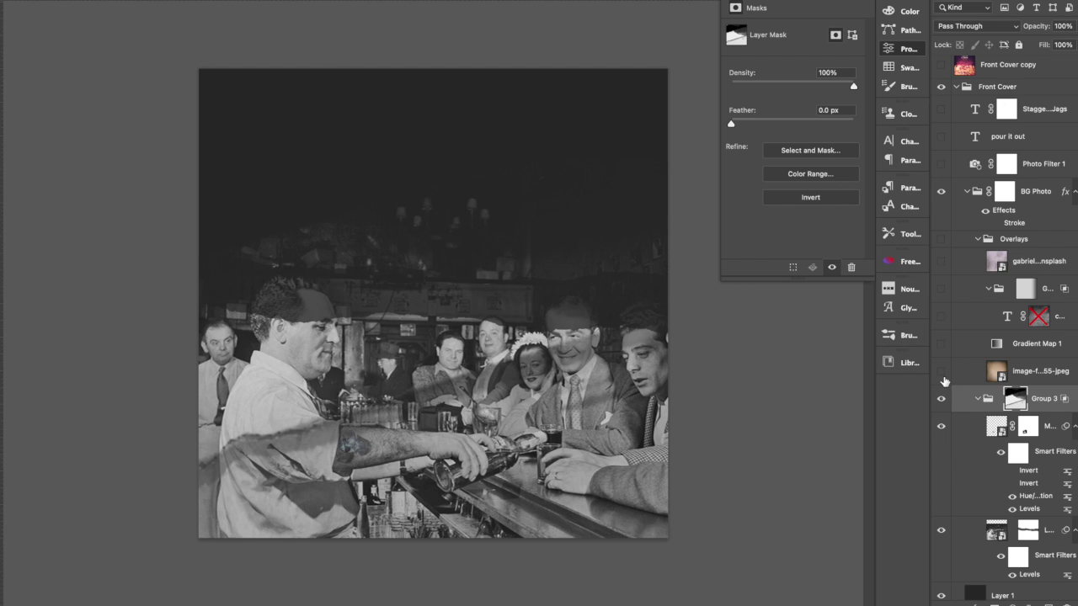
click(942, 375)
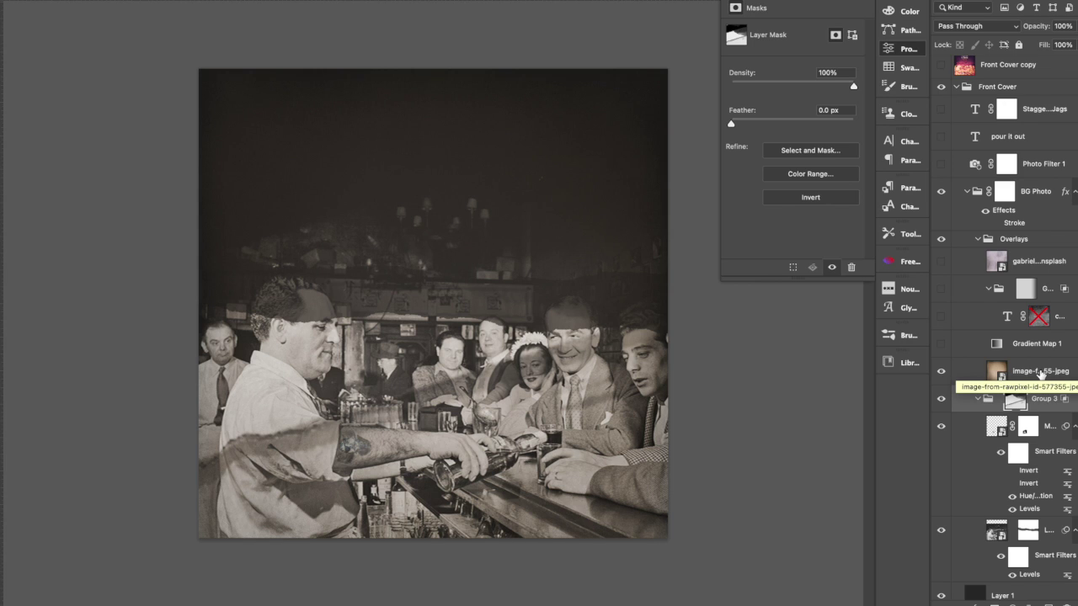
Step: Check the texture layer's Overlay 50% blending and compare the photo with and without it
click(1042, 374)
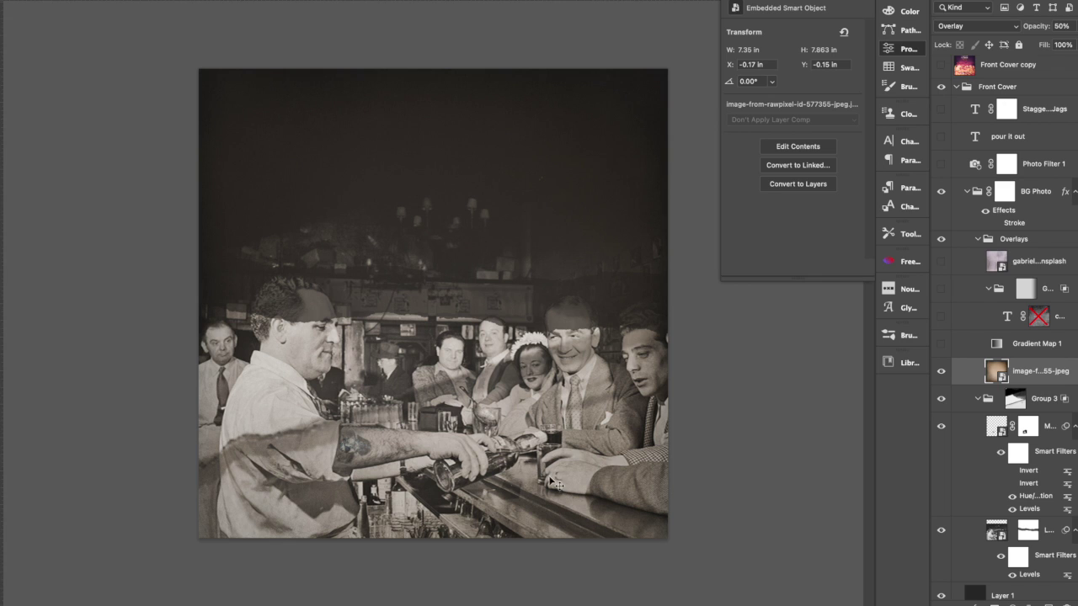
click(941, 372)
click(943, 372)
Step: Turn on the red-orange Gradient Map 1 tint and review its Hard Light blend mode
click(1035, 354)
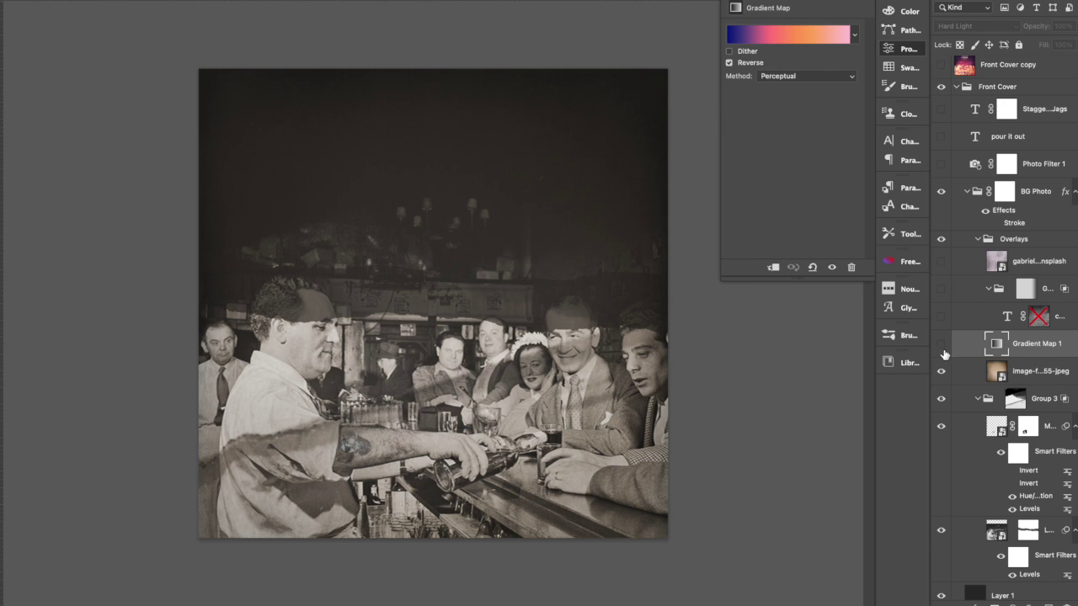
click(944, 354)
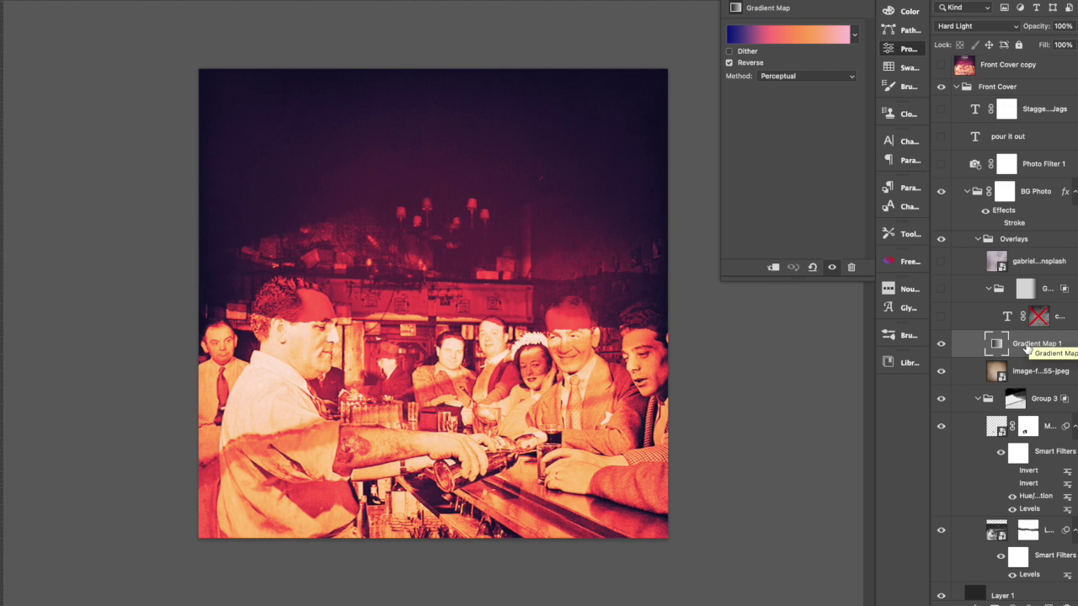
click(998, 30)
Step: Show the handwritten script lyrics layer over the tinted bar photo
click(942, 318)
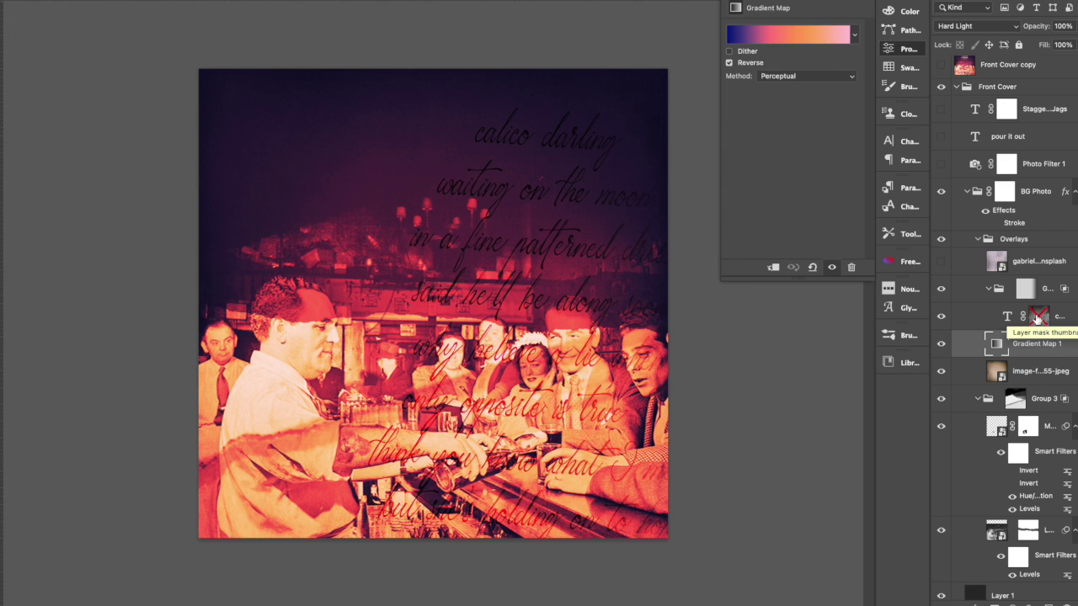
Step: Re-enable the script lyrics mask, then place a vertical guide at X 2.584 in and remove it
shift+click(1038, 318)
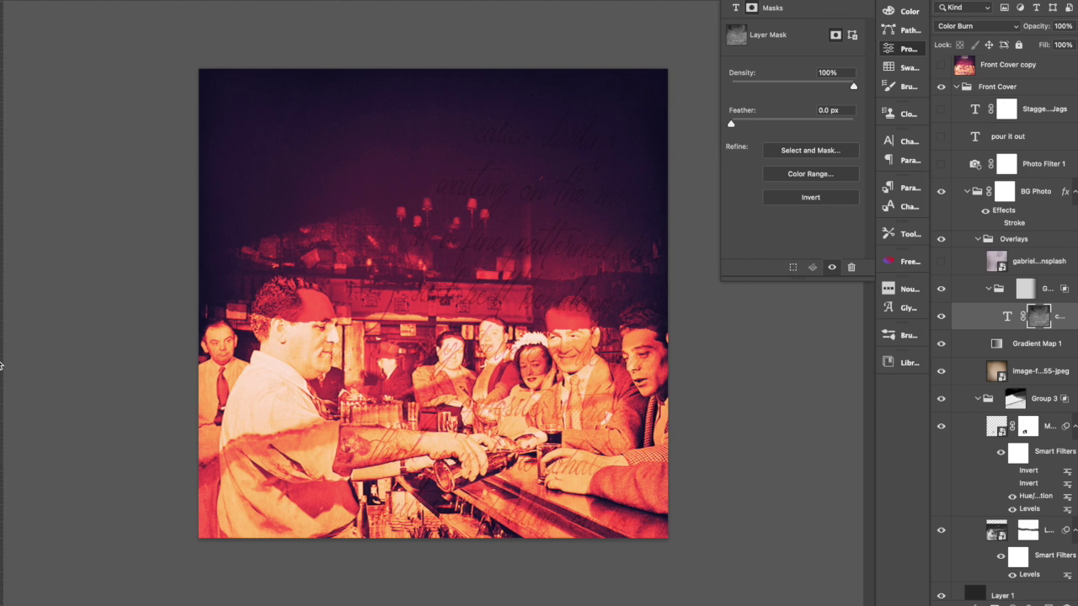
drag(1, 365, 387, 360)
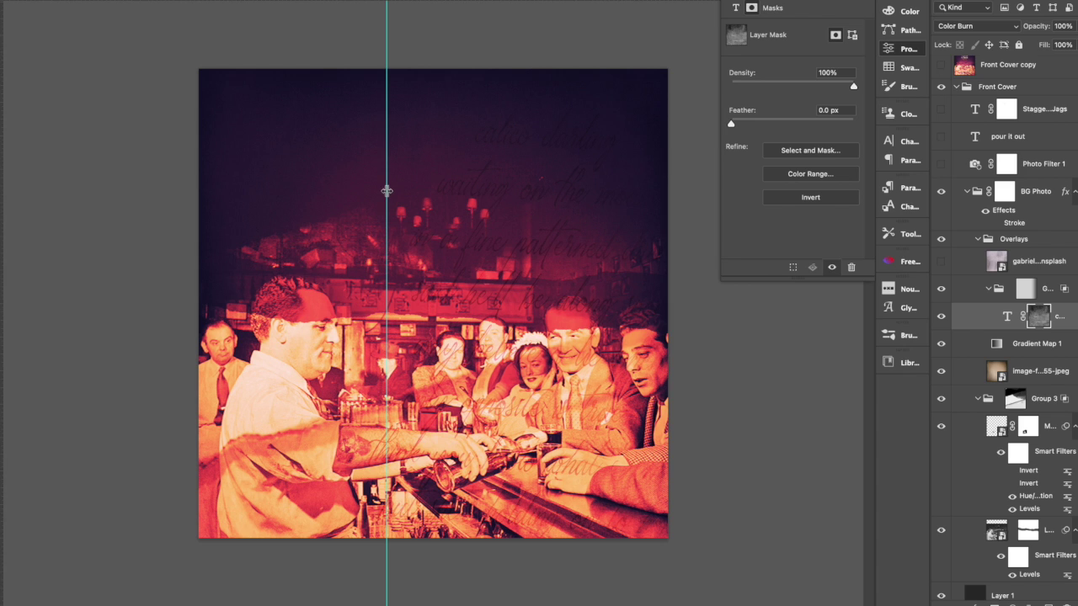
drag(386, 188, 4, 202)
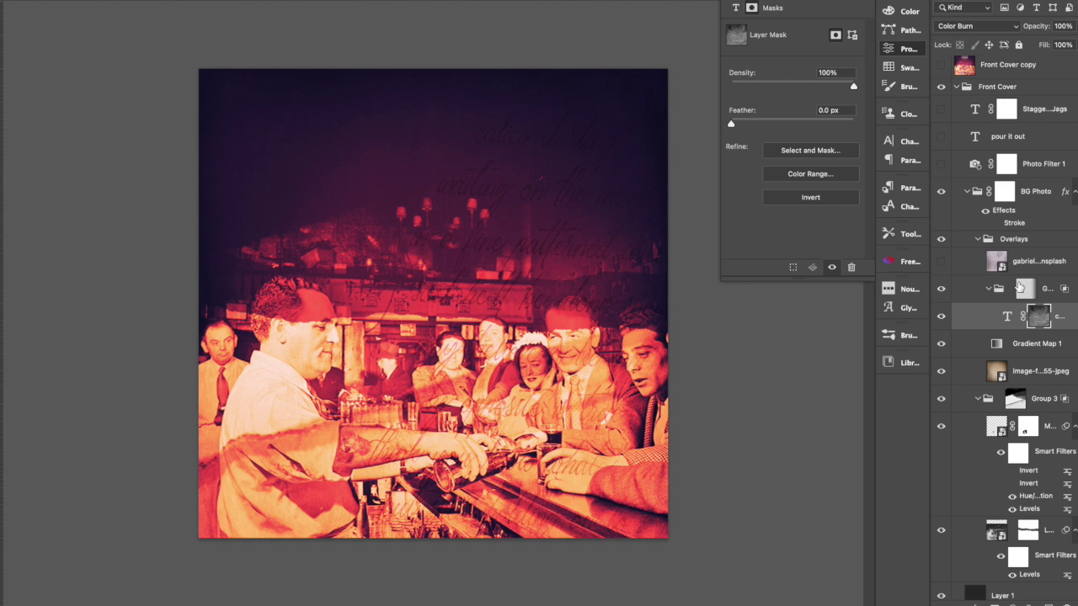
Step: Inspect the gabriel grunge texture's contents, then show it over the photo and compare with it off
click(965, 268)
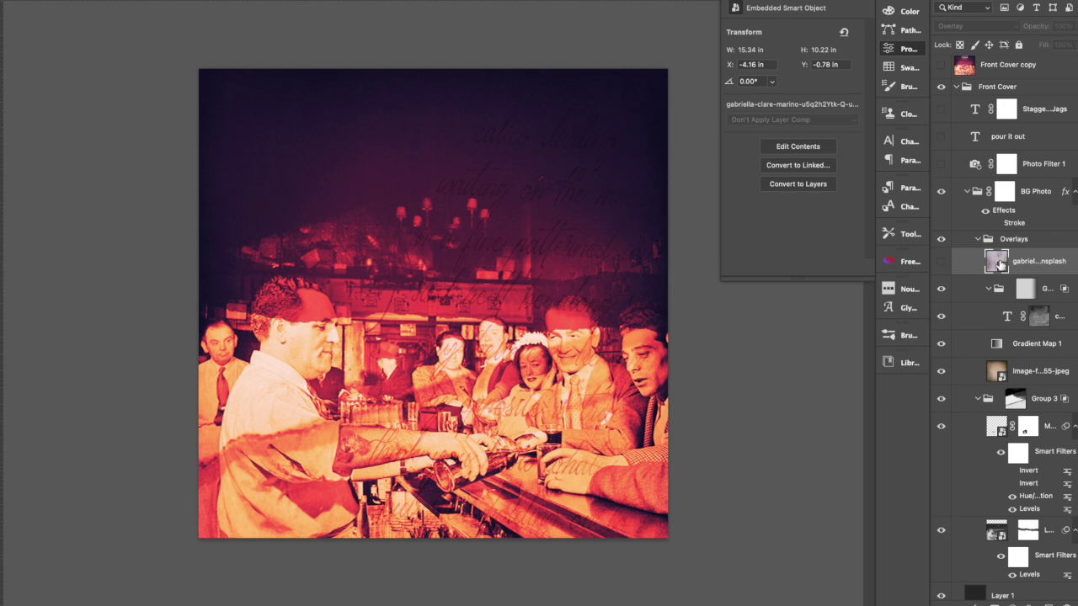
double_click(994, 263)
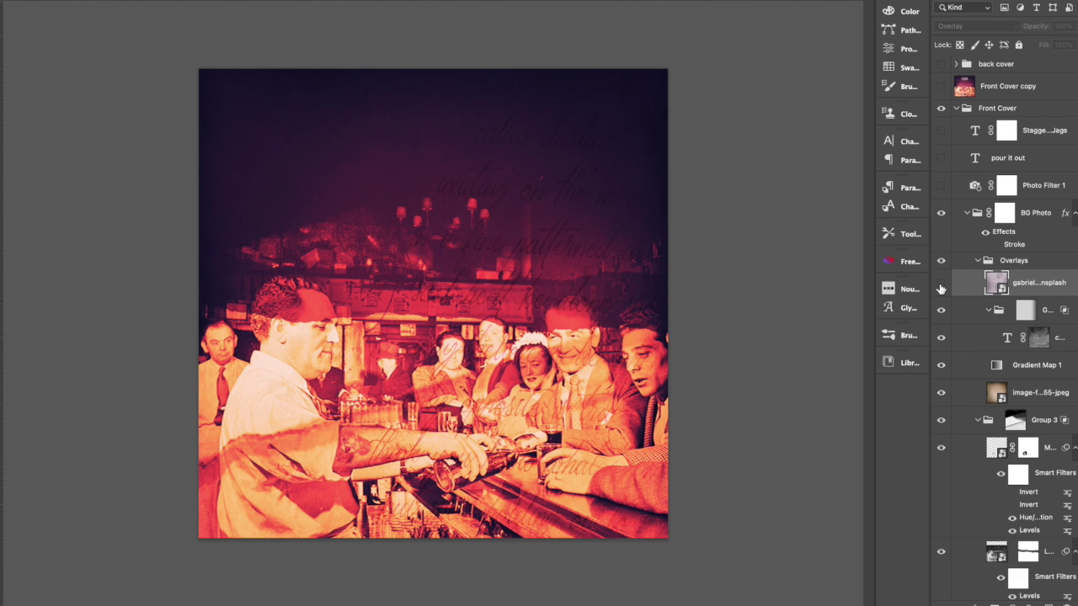
click(940, 283)
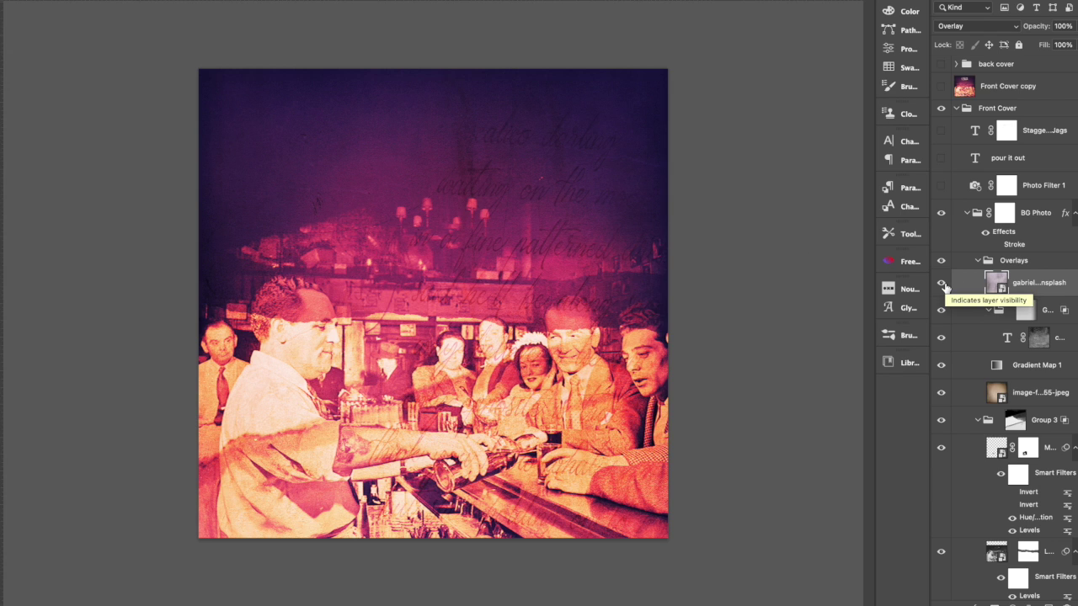
click(942, 283)
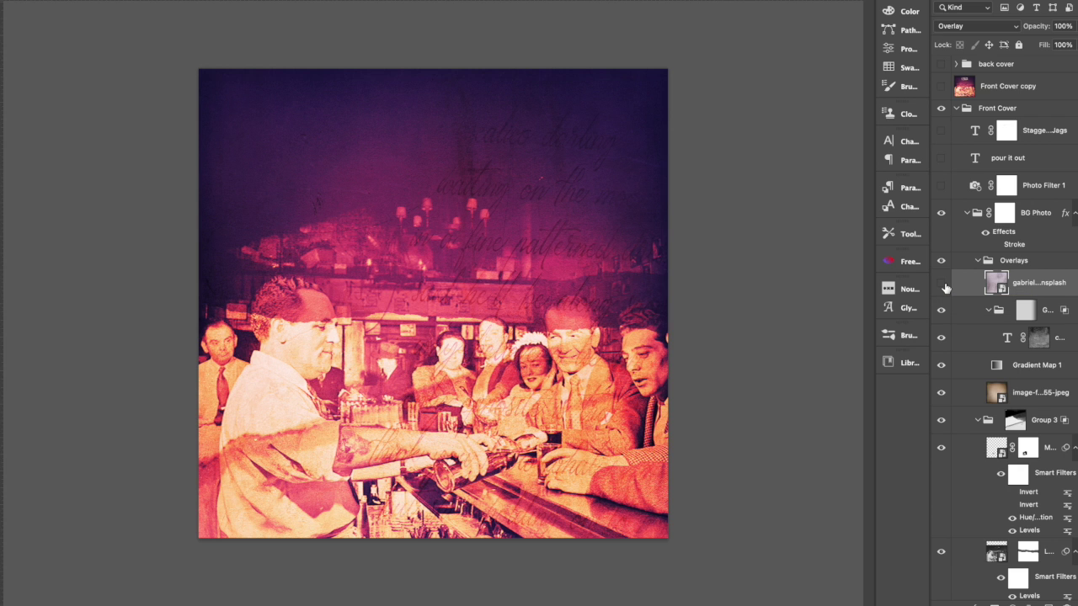
click(942, 283)
click(943, 284)
click(942, 284)
Step: Switch on Photo Filter 1, compare it on and off, and verify its Sepia 62% density settings
click(940, 186)
click(941, 187)
click(940, 186)
click(1057, 190)
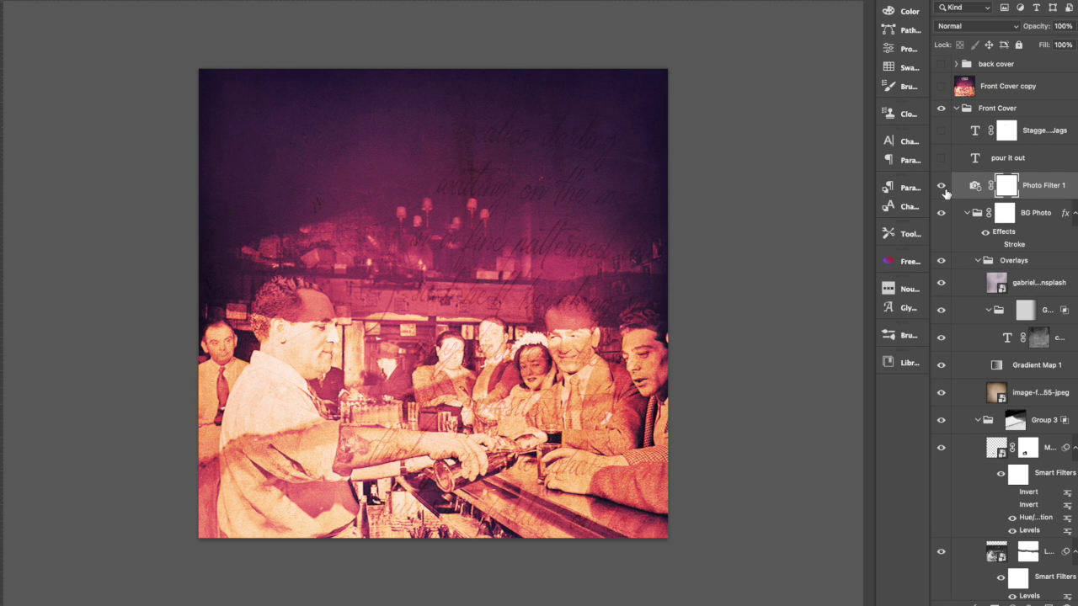
click(941, 186)
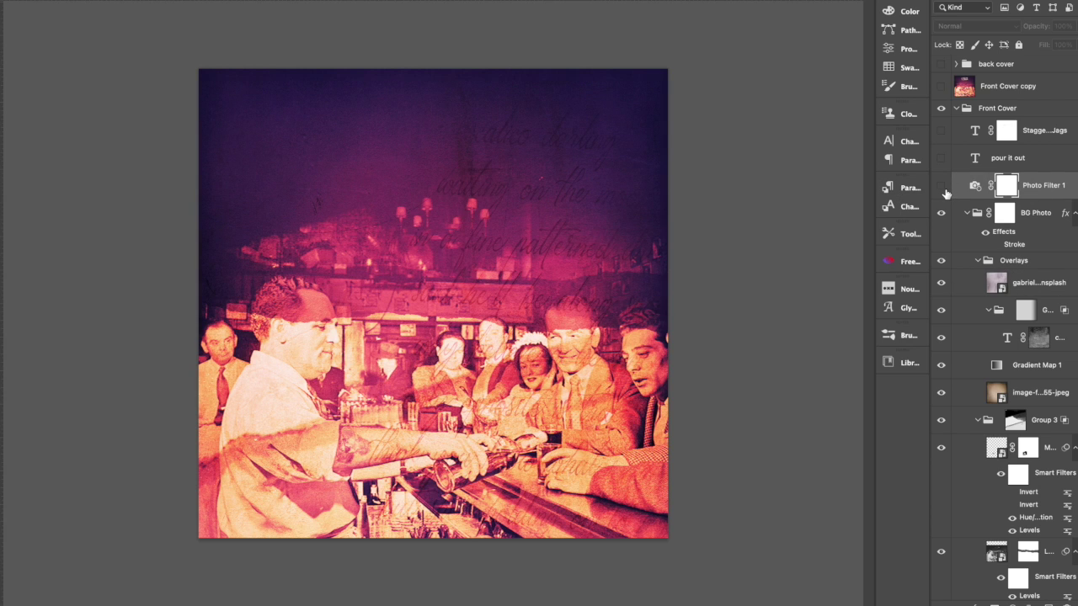
click(942, 186)
click(944, 190)
click(944, 189)
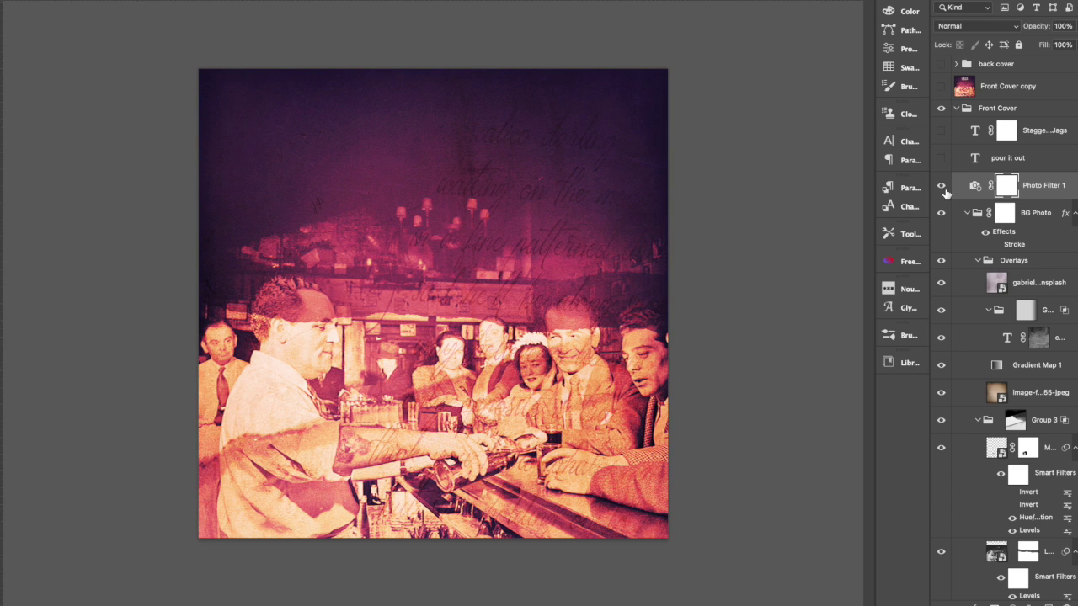
click(943, 189)
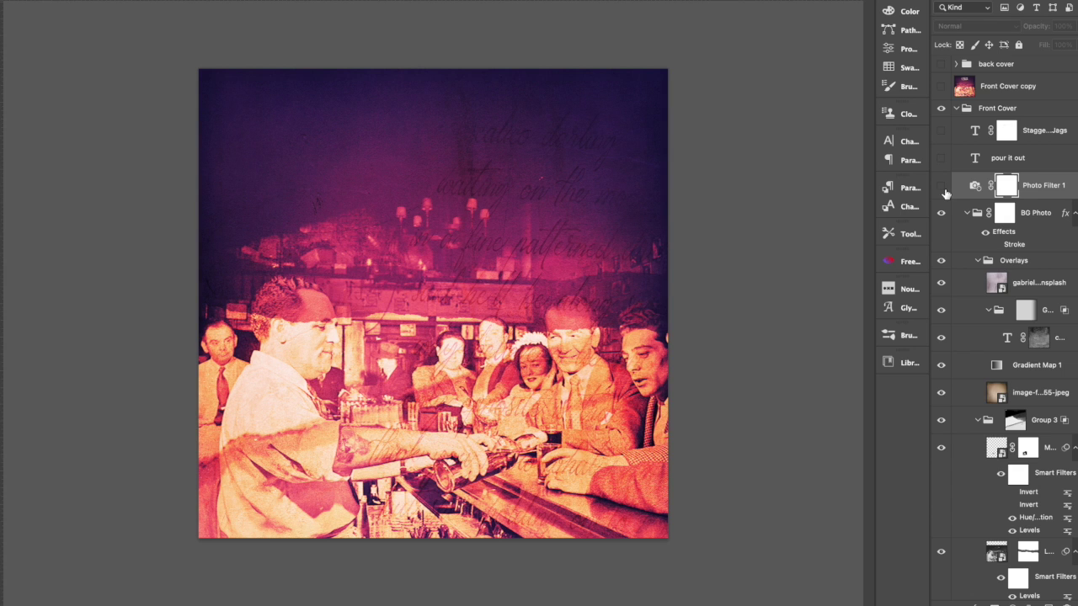
click(941, 186)
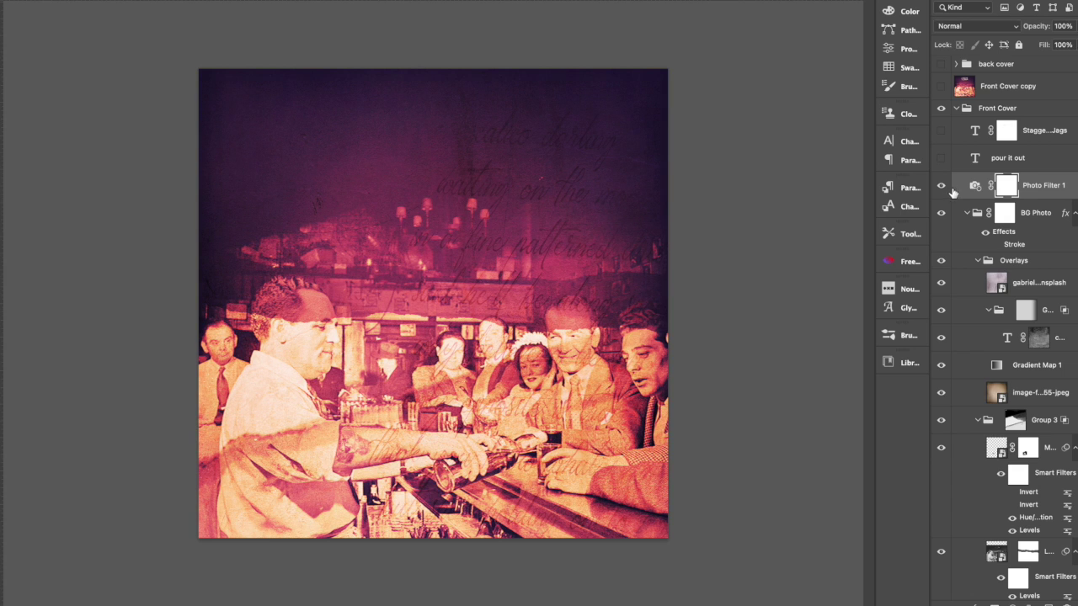
double_click(973, 188)
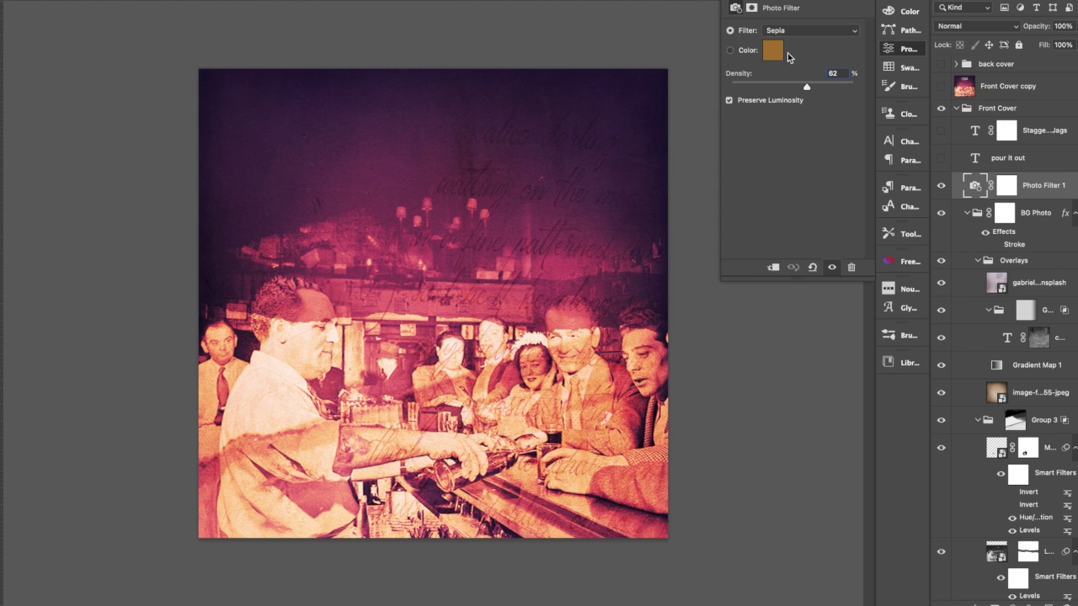
click(901, 48)
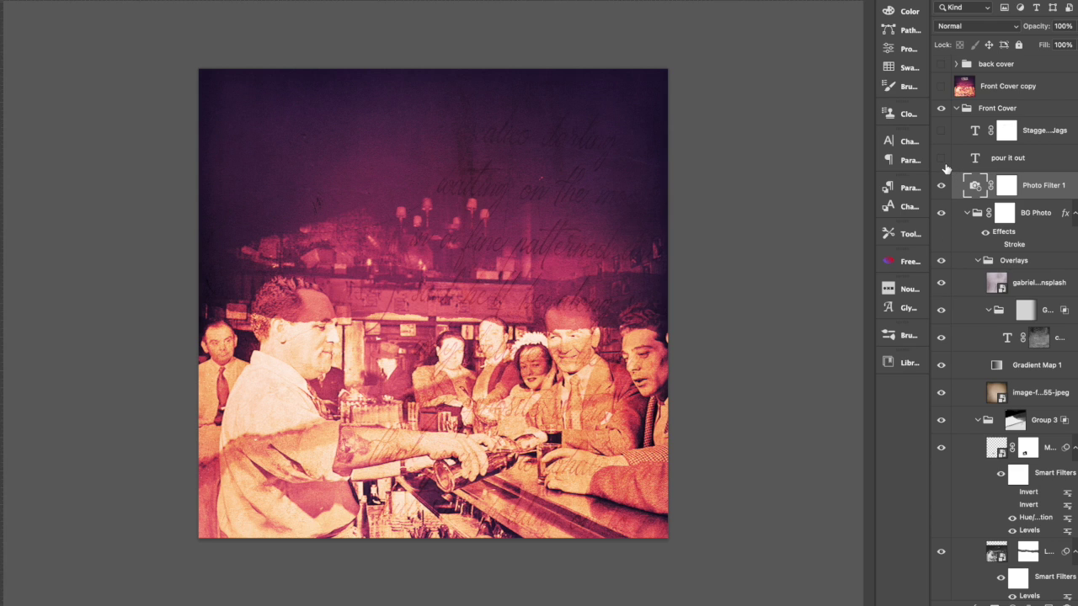
Step: Make the 'POUR IT OUT' subtitle and 'STAGGERS & JAGS' title text layers visible
click(941, 157)
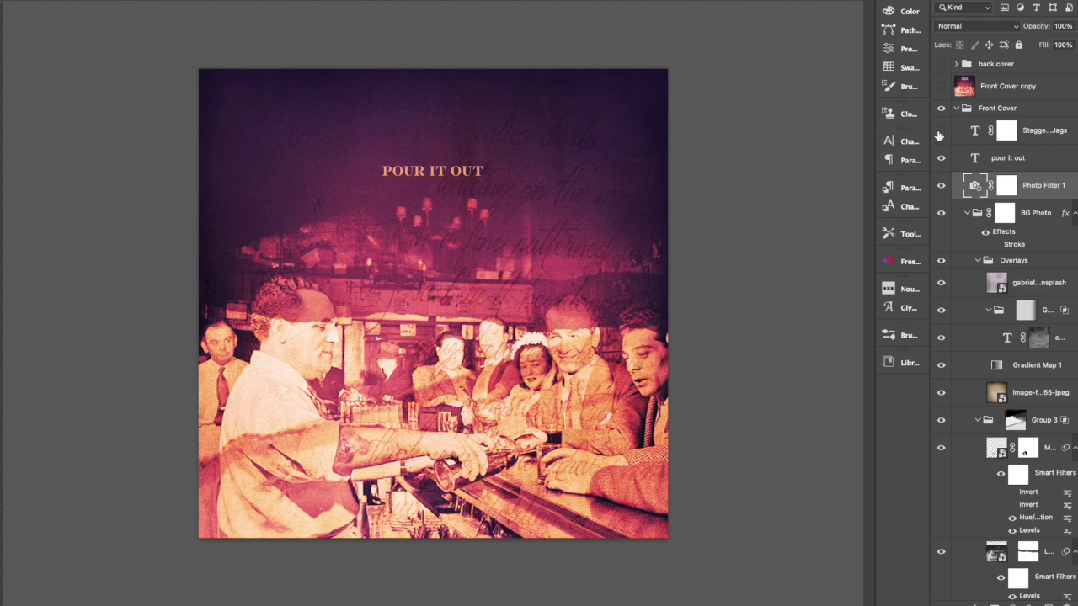
click(939, 133)
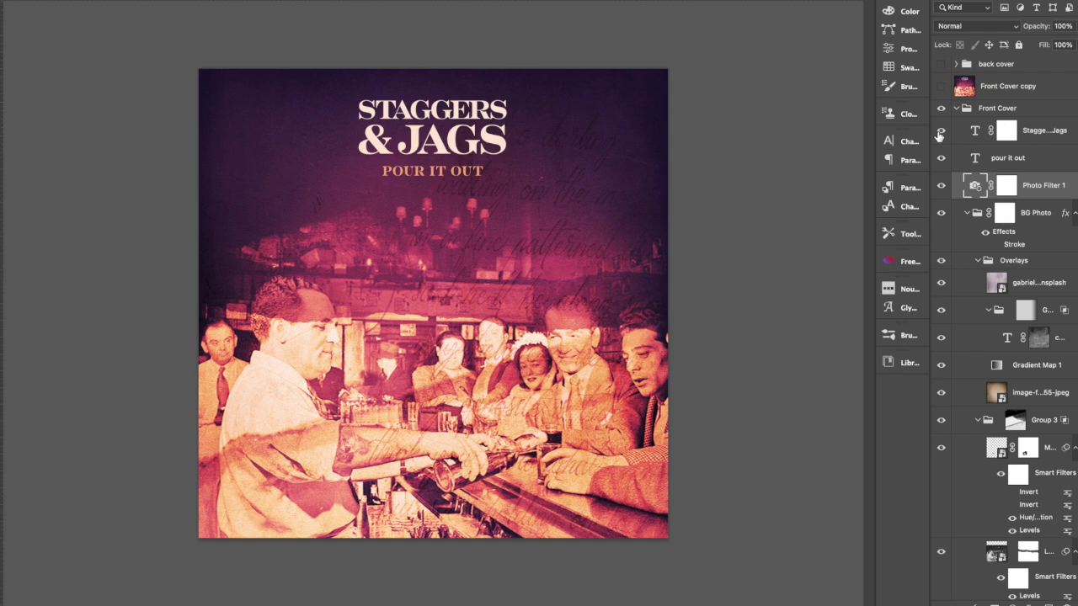